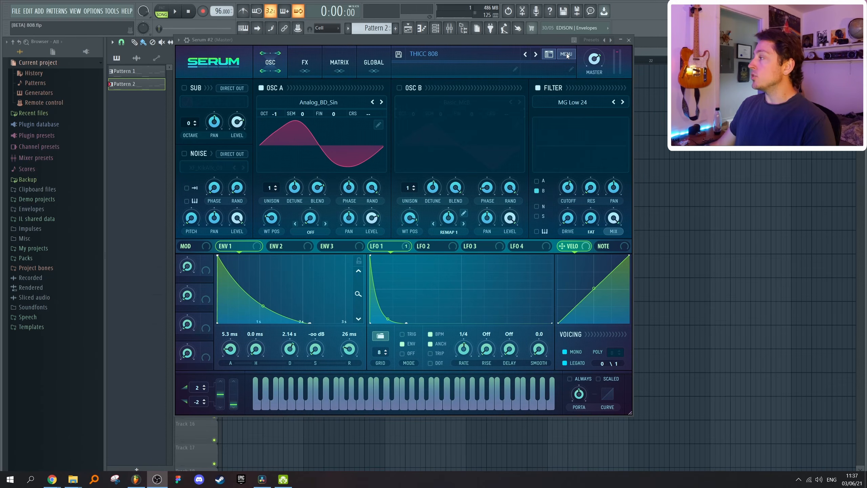
Initialize the preset and load the Analog_BD_Sin wavetable into oscillator A.
left_click(567, 55)
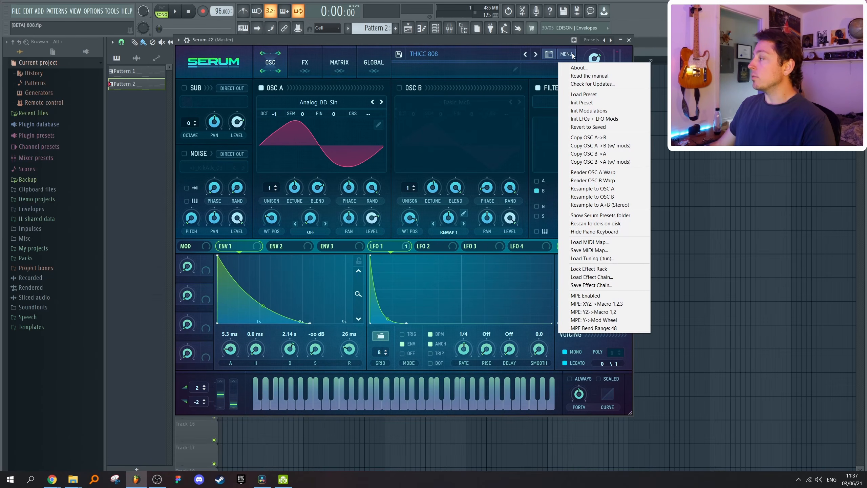
left_click(592, 103)
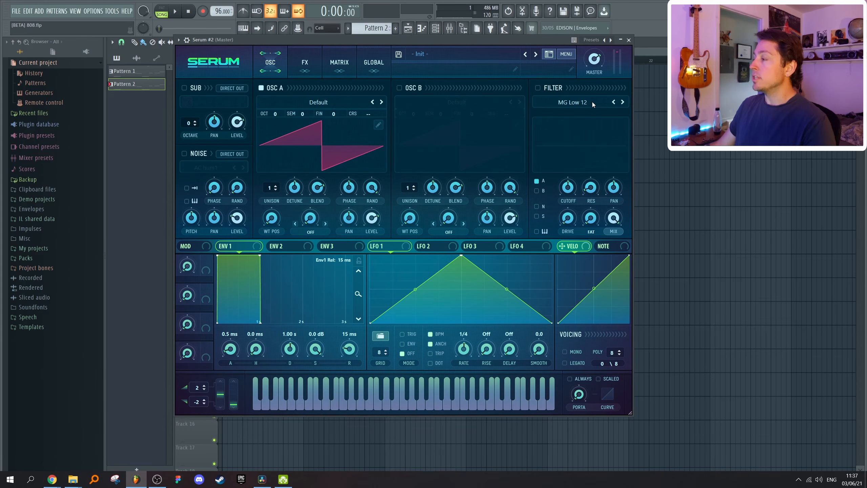
left_click(318, 103)
mouse_move(303, 123)
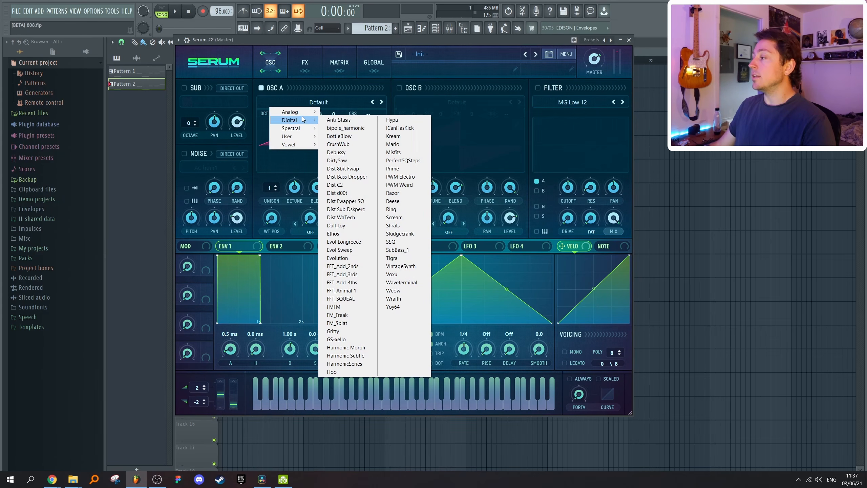
left_click(343, 131)
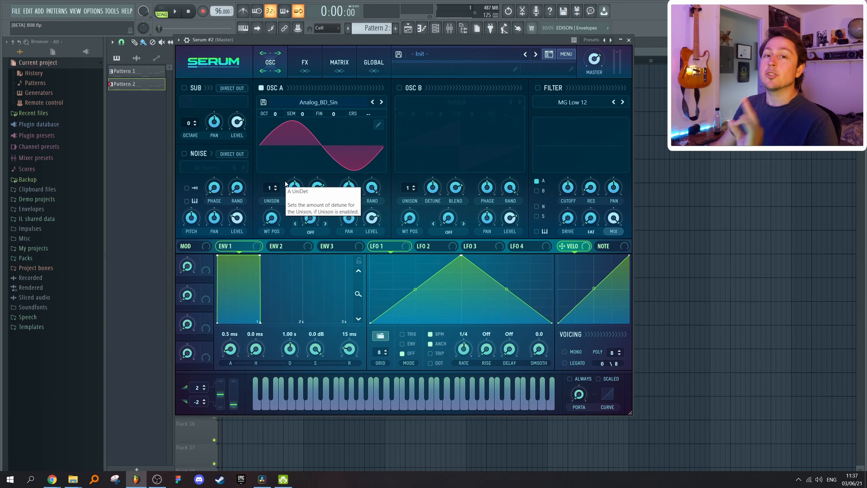
Set Env 1's sustain to -oo dB and its attack to about 8.6 ms while auditioning the pattern.
left_click_drag(324, 347, 282, 425)
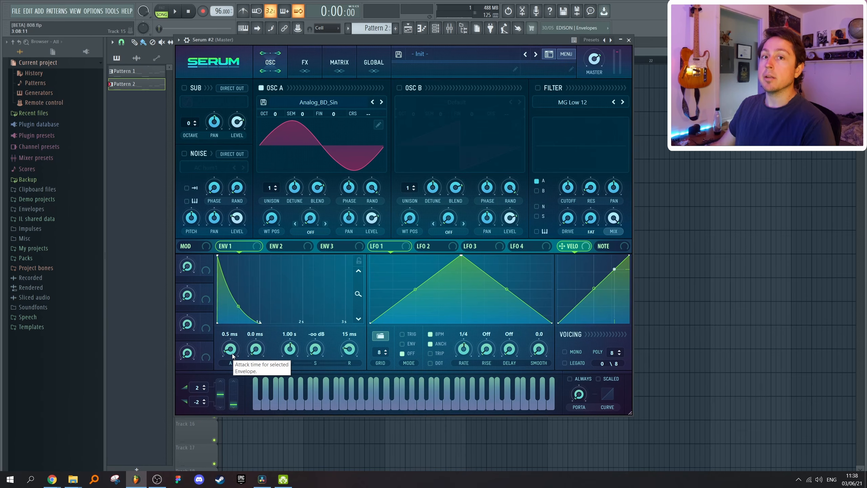
key("space")
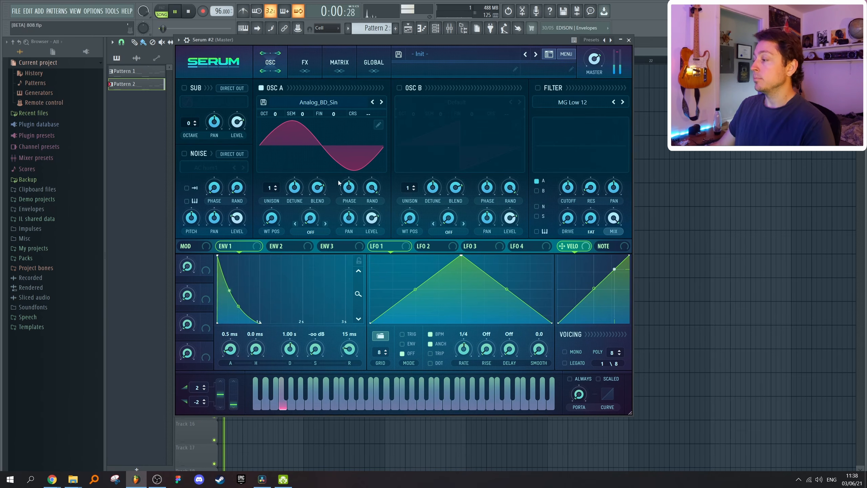
left_click_drag(231, 352, 235, 348)
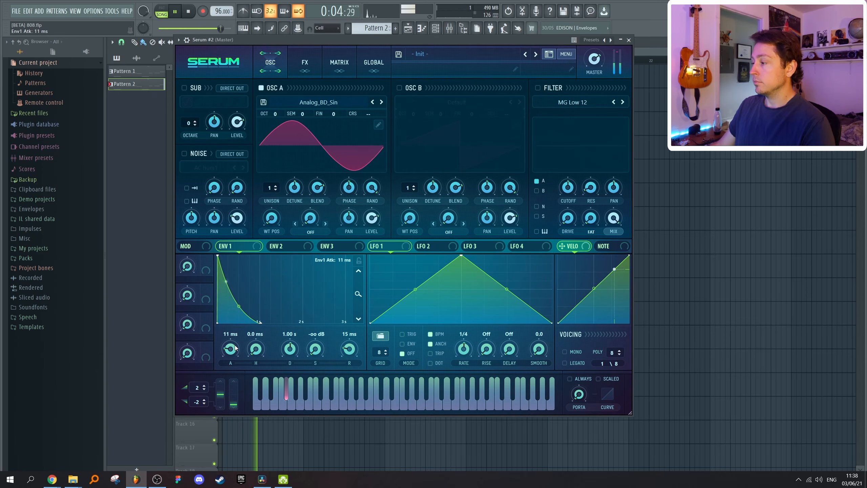
key("space")
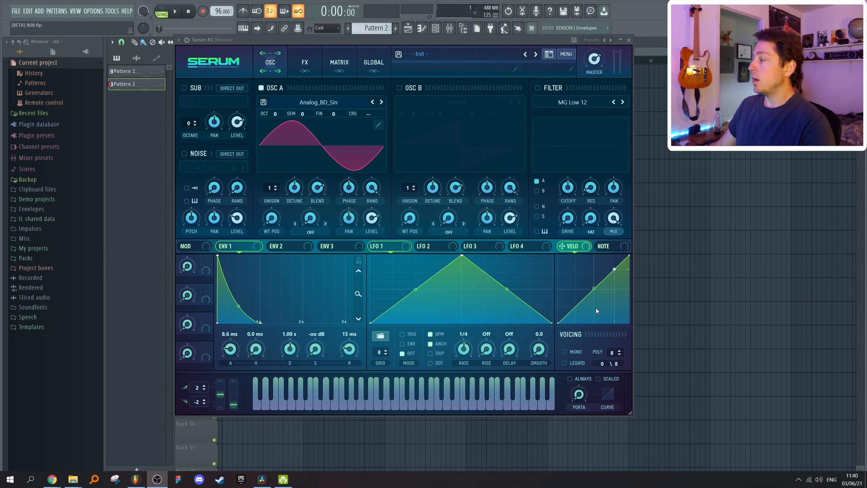
Enable mono voicing and shape LFO 1, in ENV mode, into a short steep decay starting at full height.
left_click(565, 351)
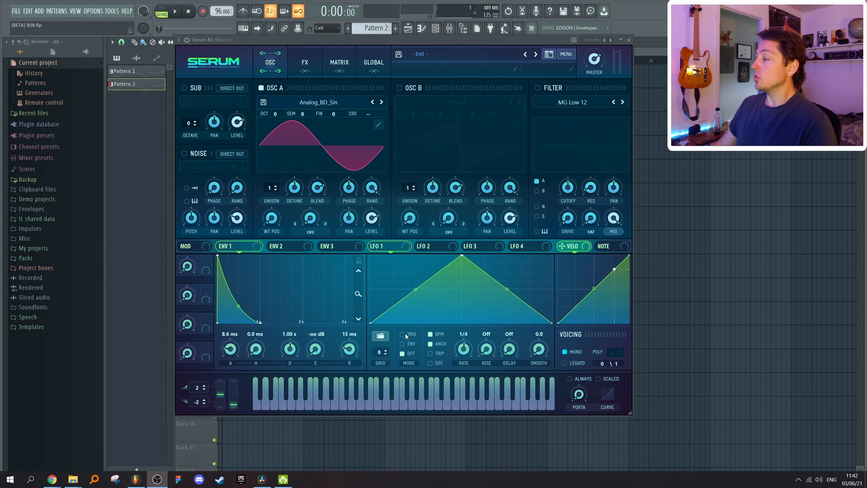
left_click(403, 344)
left_click_drag(462, 256, 356, 228)
double_click(407, 306)
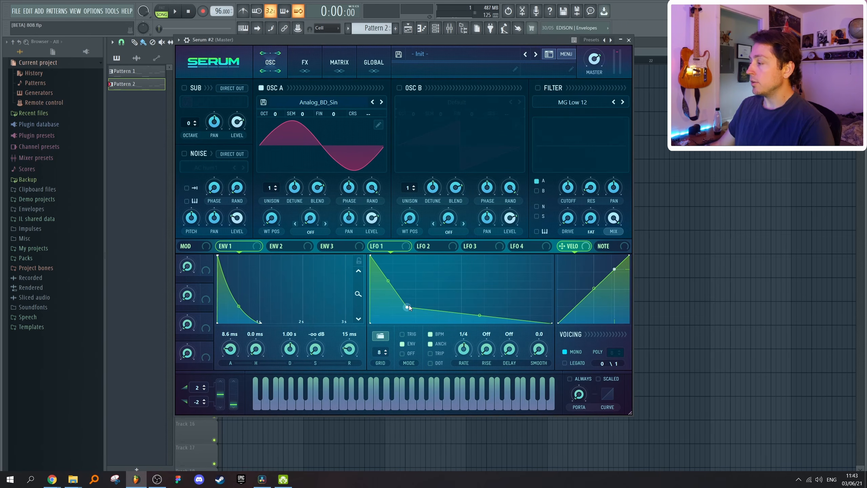
left_click_drag(407, 306, 395, 327)
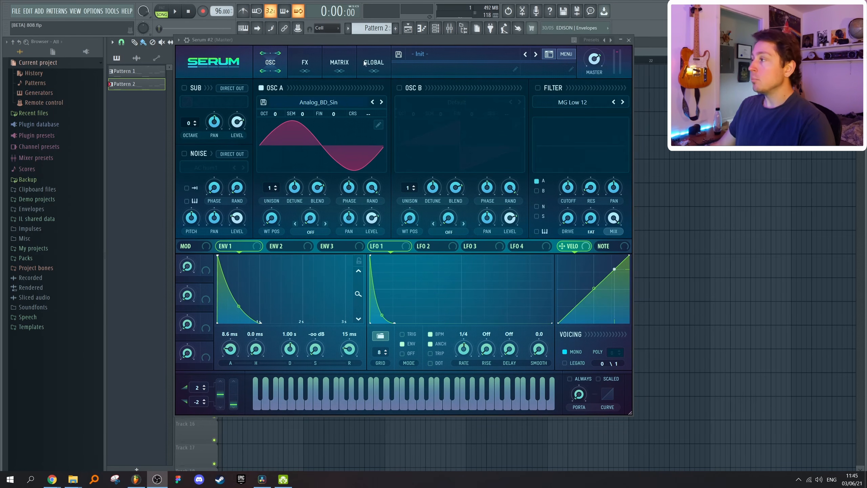
Route LFO 1 to Mast.Tun in the modulation matrix with a small positive amount and audition the pitch drop.
left_click(349, 59)
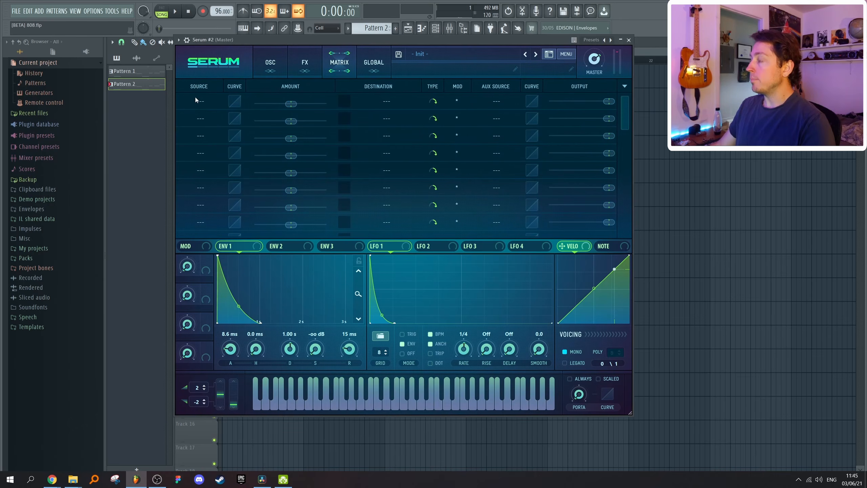
left_click(197, 100)
left_click(218, 153)
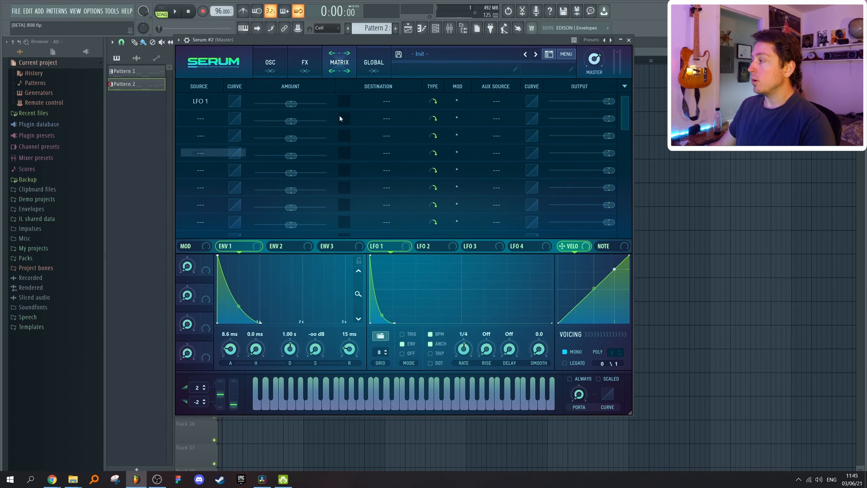
left_click(386, 101)
mouse_move(382, 169)
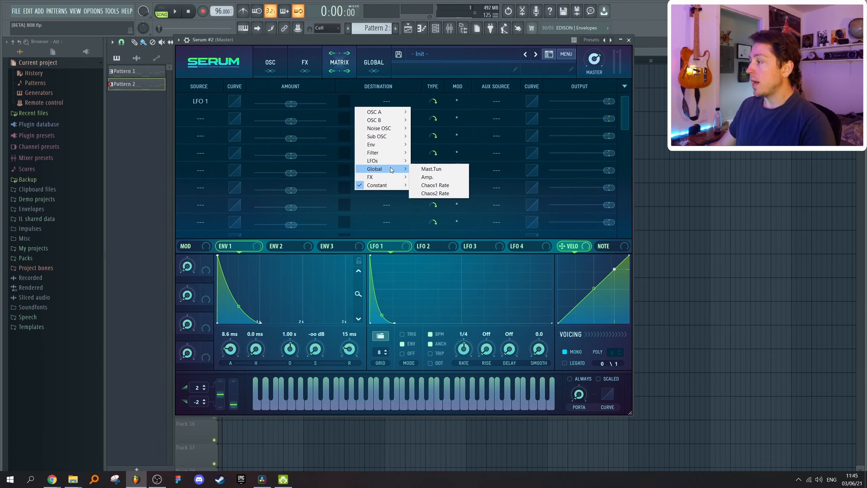
left_click(429, 169)
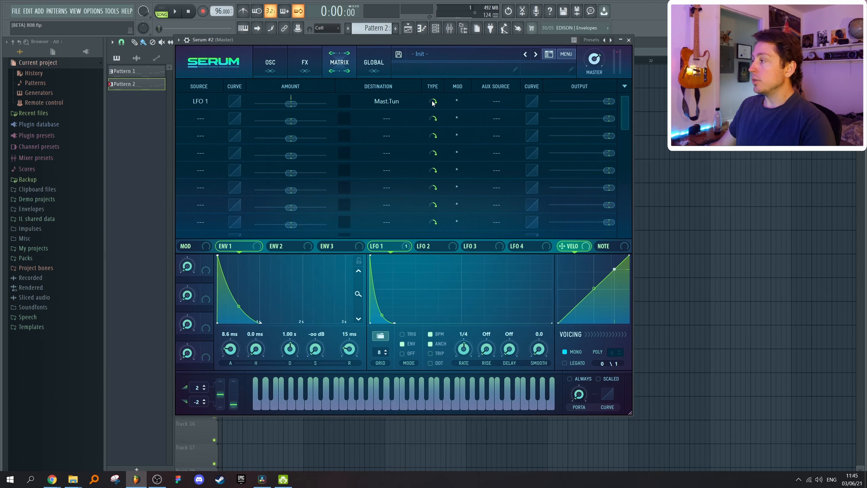
left_click_drag(297, 105, 298, 105)
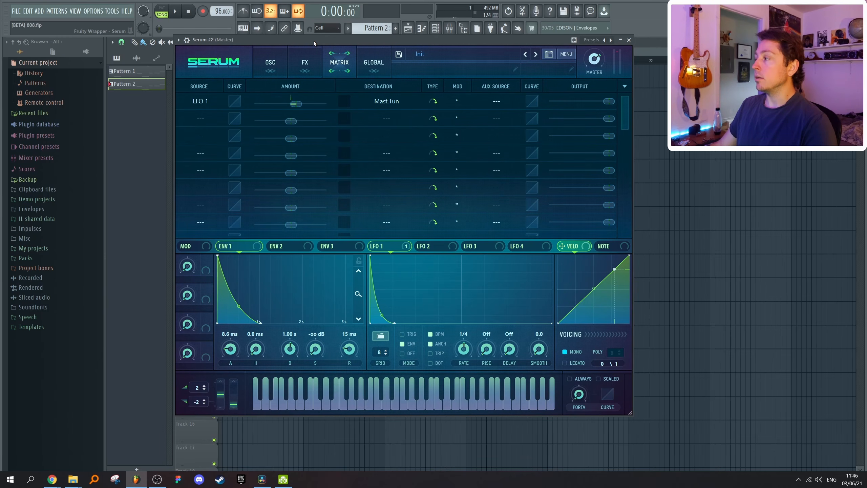
key("space")
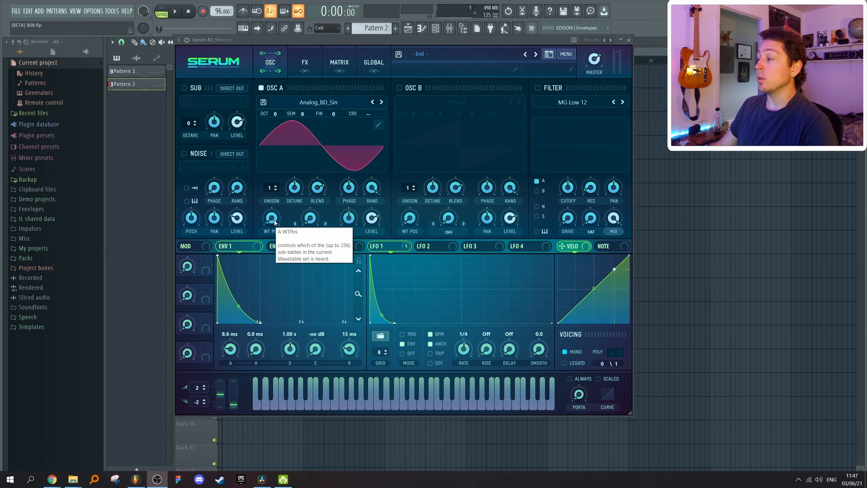
Raise oscillator A's wavetable position slightly above the pure sine, auditioning the change.
left_click_drag(275, 222, 270, 119)
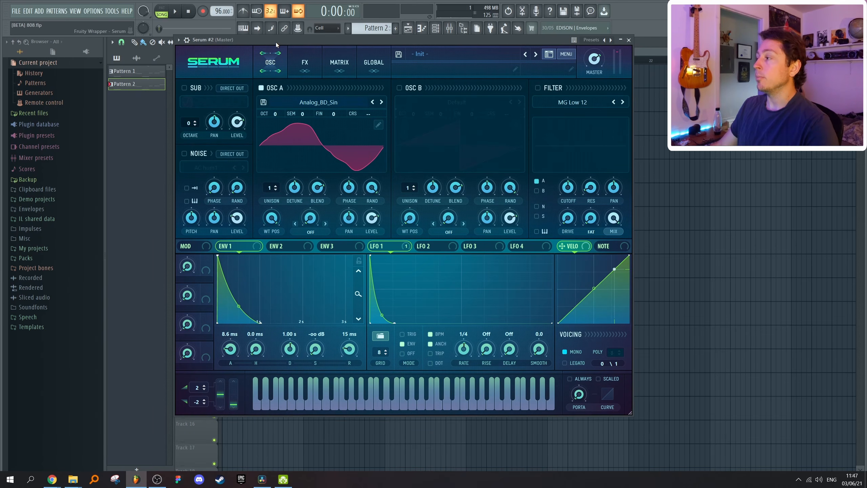
key("space")
mouse_move(274, 212)
mouse_move(274, 213)
left_mouse_down()
mouse_move(275, 204)
mouse_move(253, 292)
mouse_move(264, 202)
left_mouse_up()
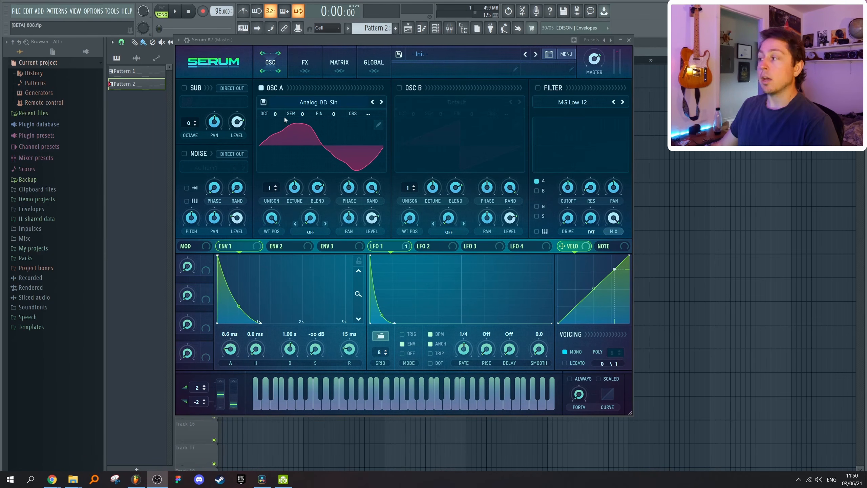
Lower oscillator A's octave to -1 and audition the pattern.
left_click_drag(276, 115, 278, 132)
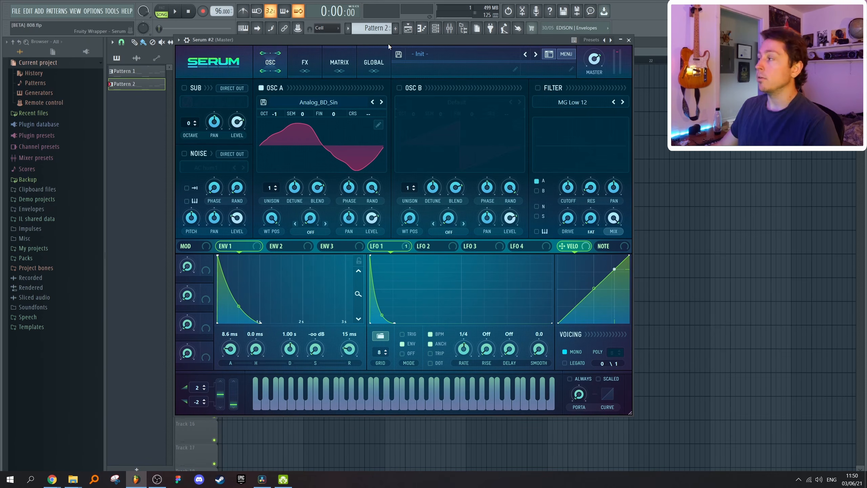
key("space")
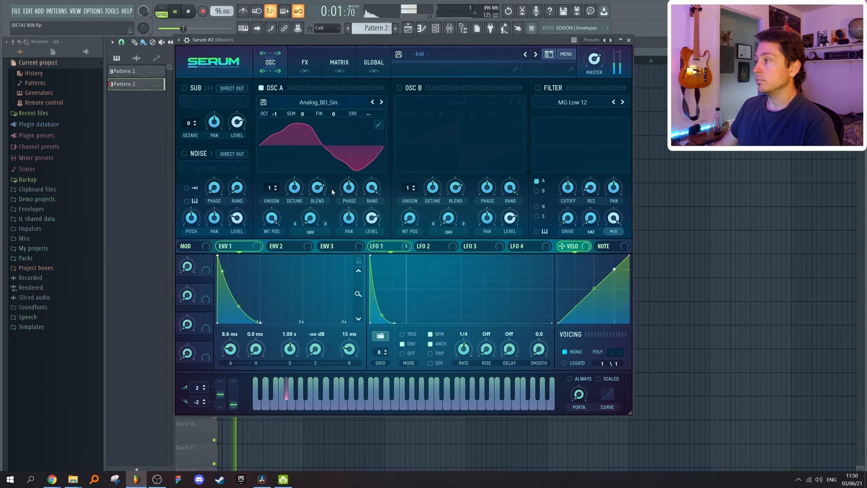
key("space")
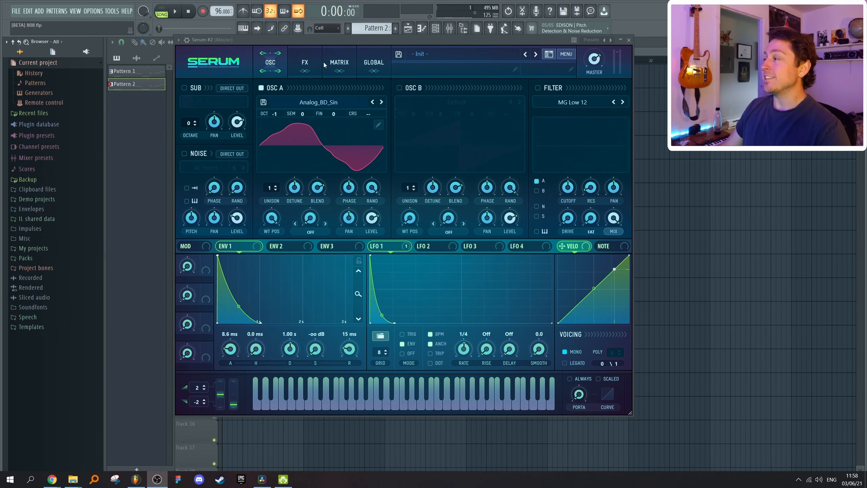
Add a Distortion effect in Stomp Box mode and raise its drive while auditioning the sound.
left_click(306, 63)
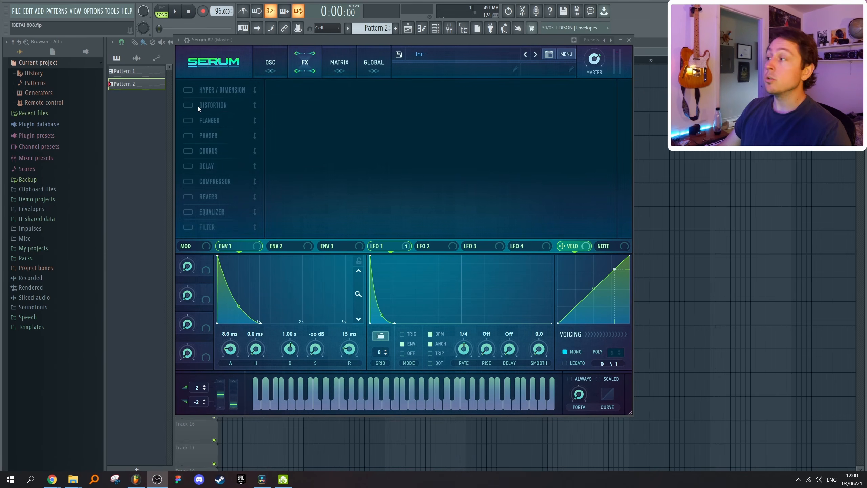
left_click(187, 106)
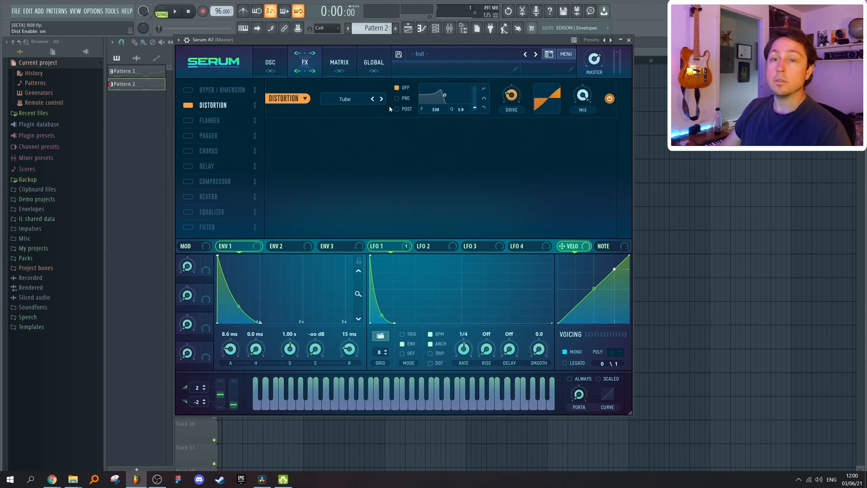
left_click(344, 99)
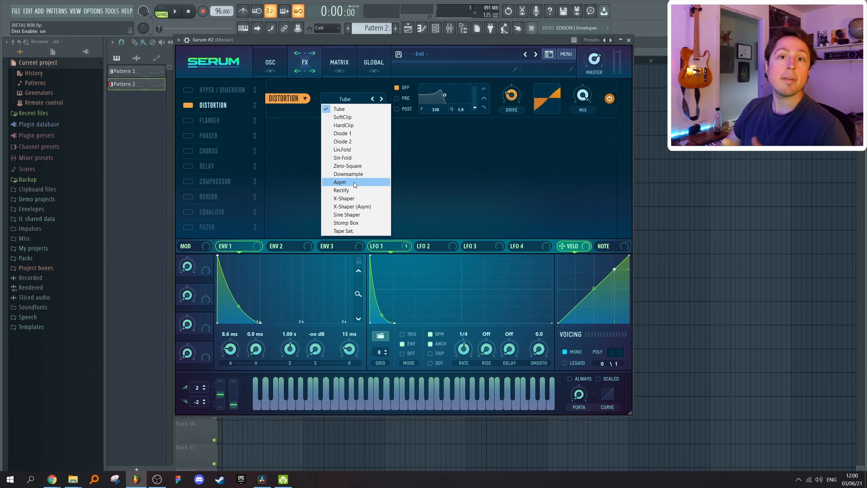
left_click(355, 224)
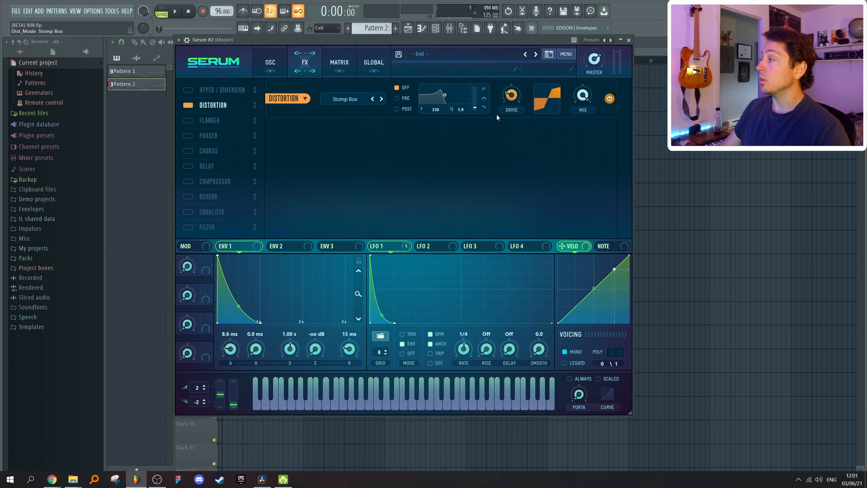
key("space")
left_click_drag(511, 101, 524, 54)
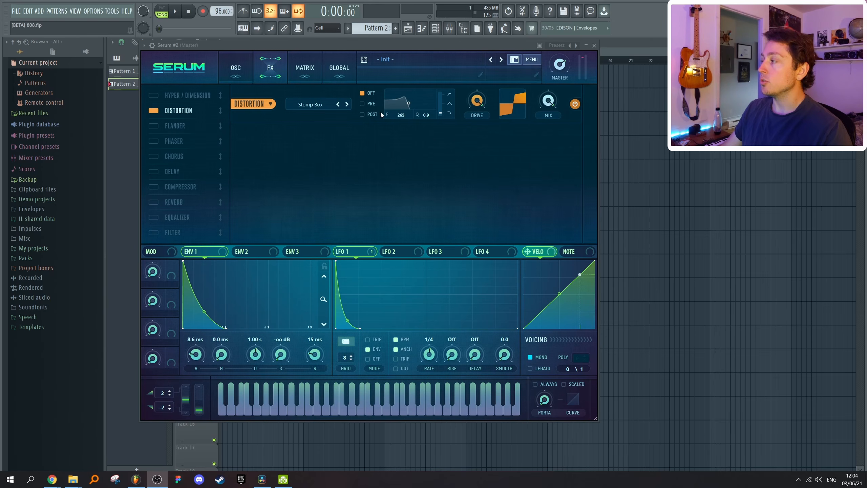
Try the distortion's filter in Post mode as a low-pass at frequency 1673 and Q 0.1, and switch it back off.
left_click(362, 115)
mouse_move(409, 103)
left_mouse_down()
mouse_move(403, 121)
mouse_move(419, 121)
mouse_move(414, 96)
left_mouse_up()
key("space")
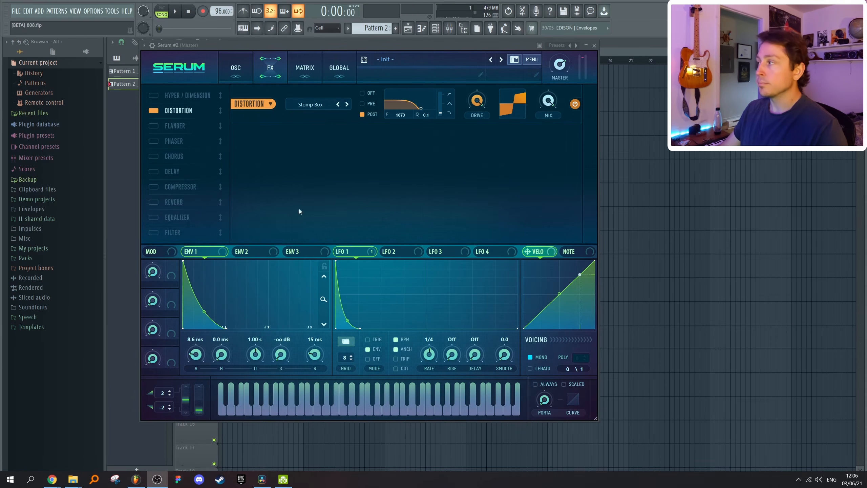
left_click(362, 93)
Change the distortion mode to Sine Shaper and lower its drive below 38% until the waveshape has few folds.
left_click(310, 104)
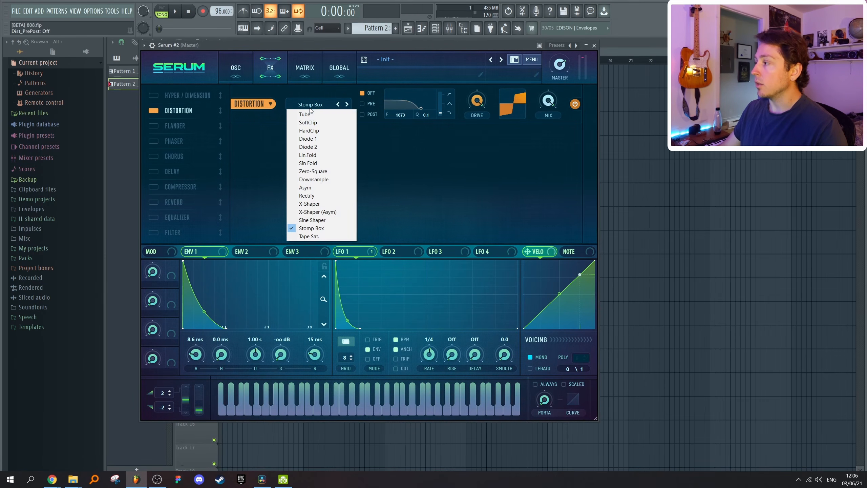
left_click(312, 220)
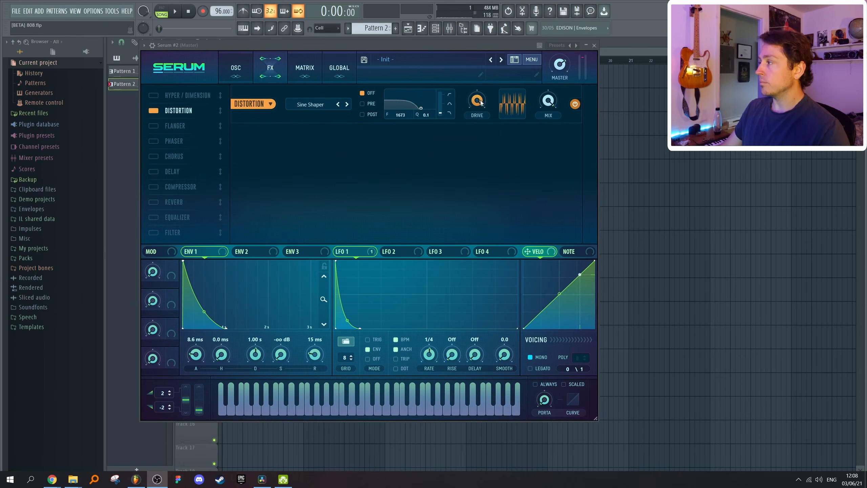
left_click_drag(476, 100, 471, 140)
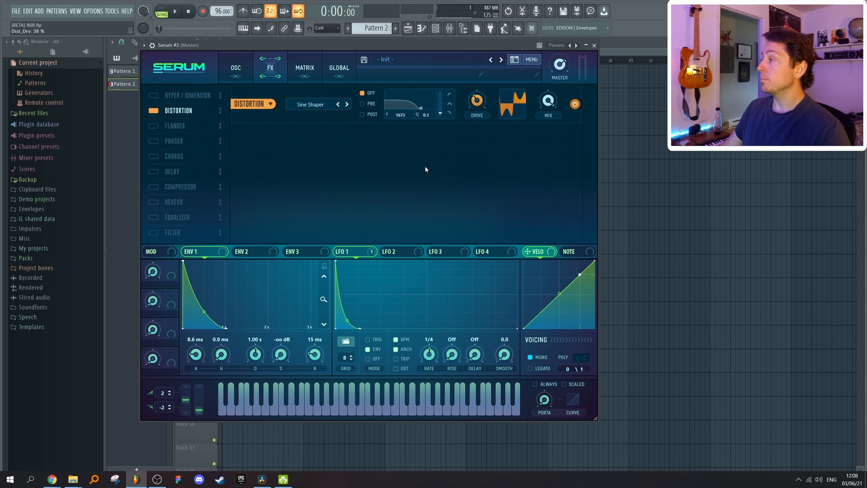
key("space")
left_click_drag(479, 105, 414, 164)
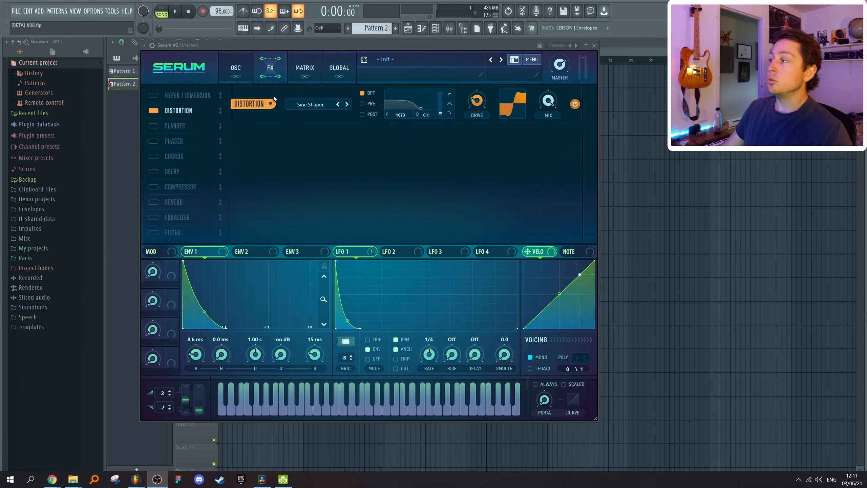
left_click(311, 104)
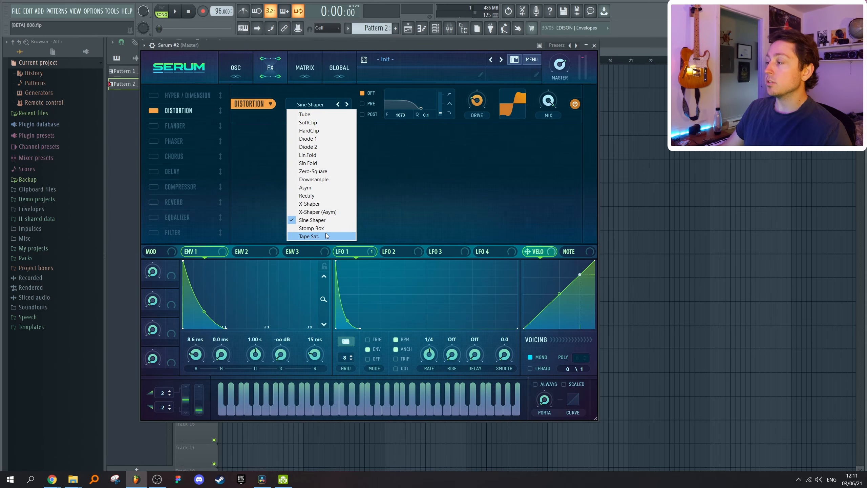
left_click(418, 196)
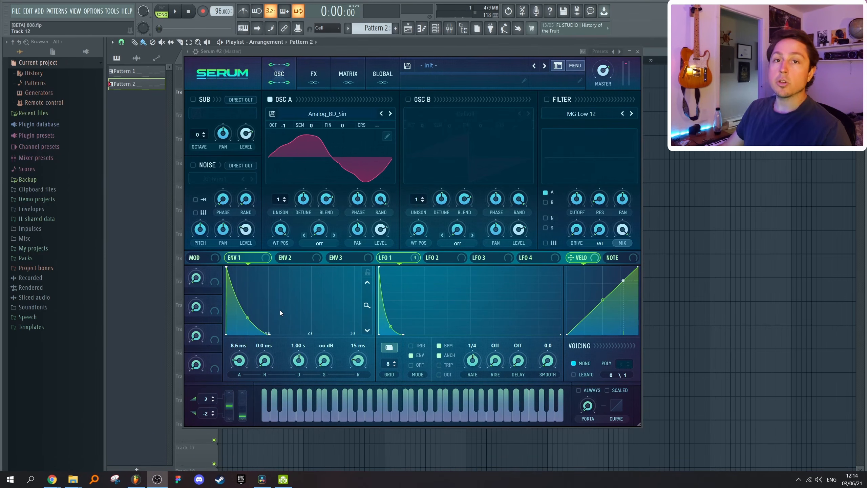
Shorten Env 1's decay to about 423 ms.
left_click_drag(305, 363, 303, 367)
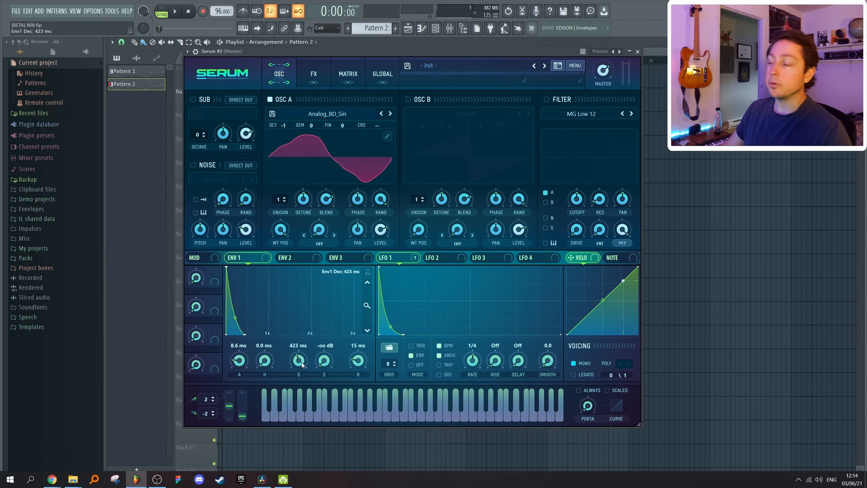
Play the pattern while varying Env 1's decay between short and long times, and settle it at 1.93 s.
left_click_drag(297, 364, 350, 83)
key("space")
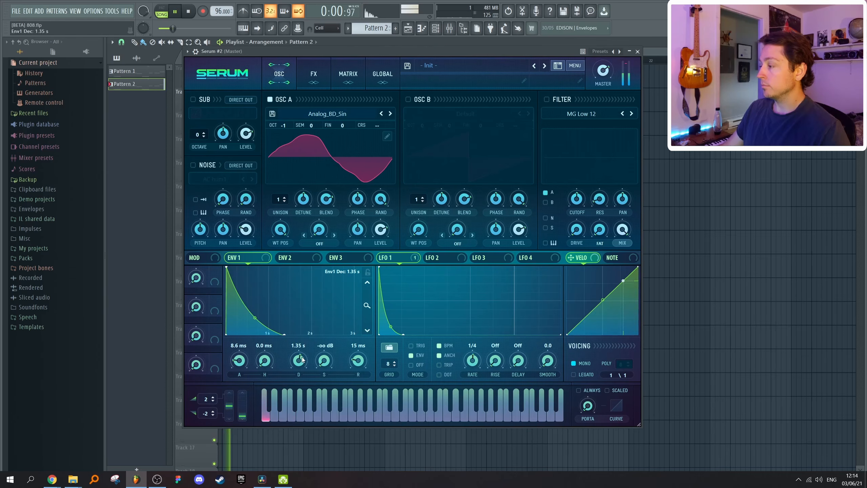
scroll(305, 358, "up", 2)
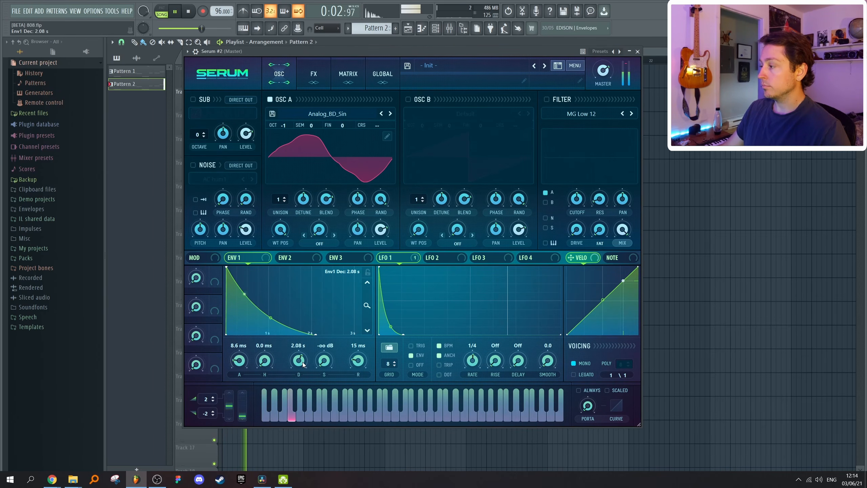
scroll(300, 366, "down", 5)
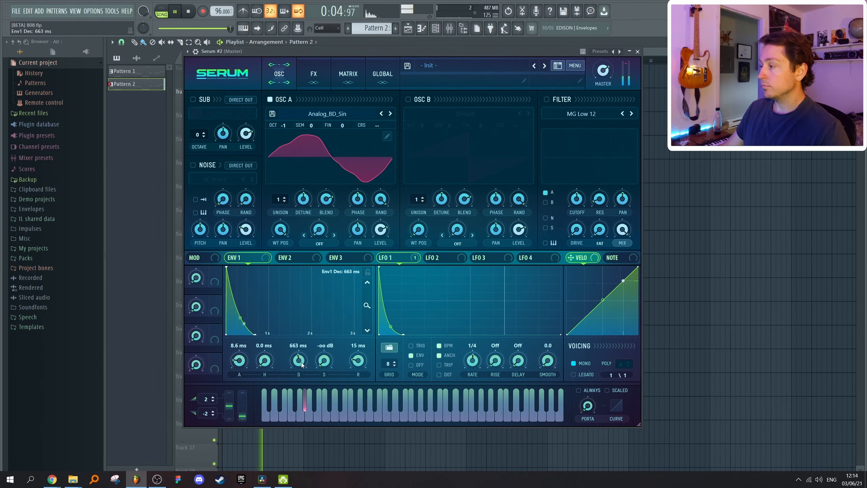
scroll(304, 362, "up", 2)
scroll(305, 363, "up", 2)
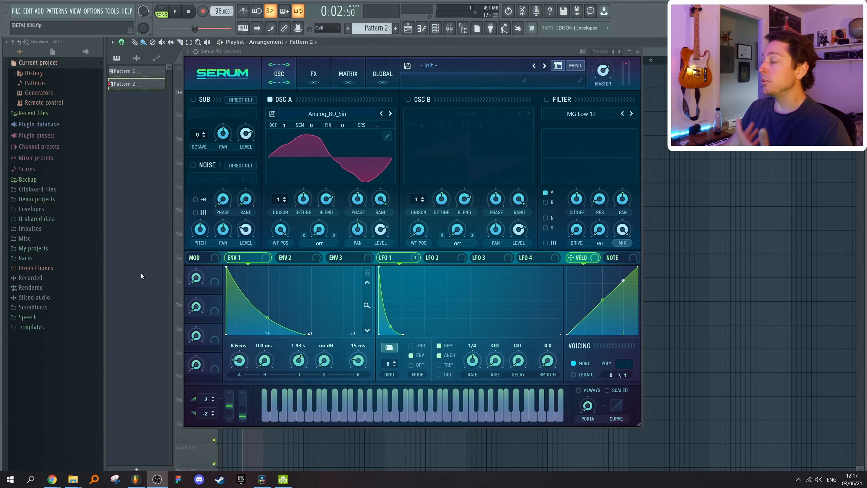
Adjust the portamento amount slightly while auditioning the glide between the bass notes.
mouse_move(590, 403)
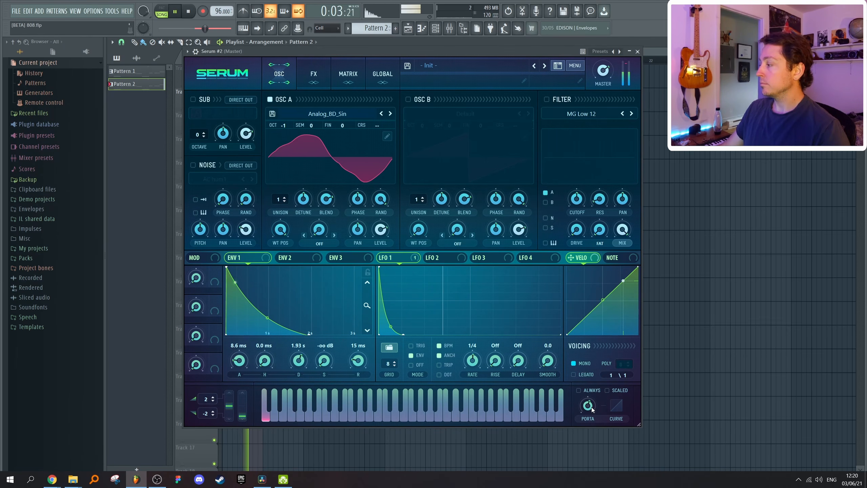
mouse_move(588, 415)
left_click_drag(588, 416, 588, 412)
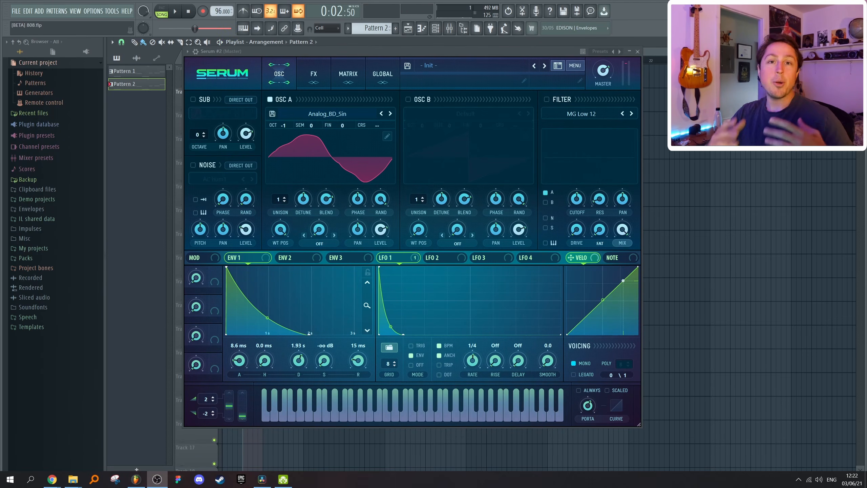